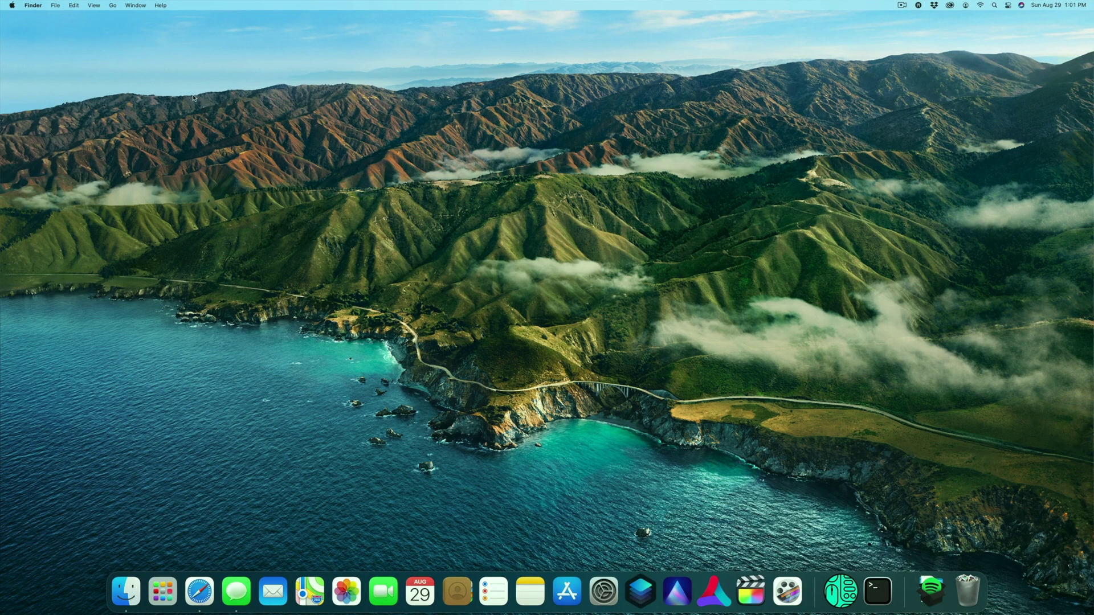
- Open System Preferences from the Apple menu and jump to the 'Allow Apple Watch to unlock' result
click(11, 6)
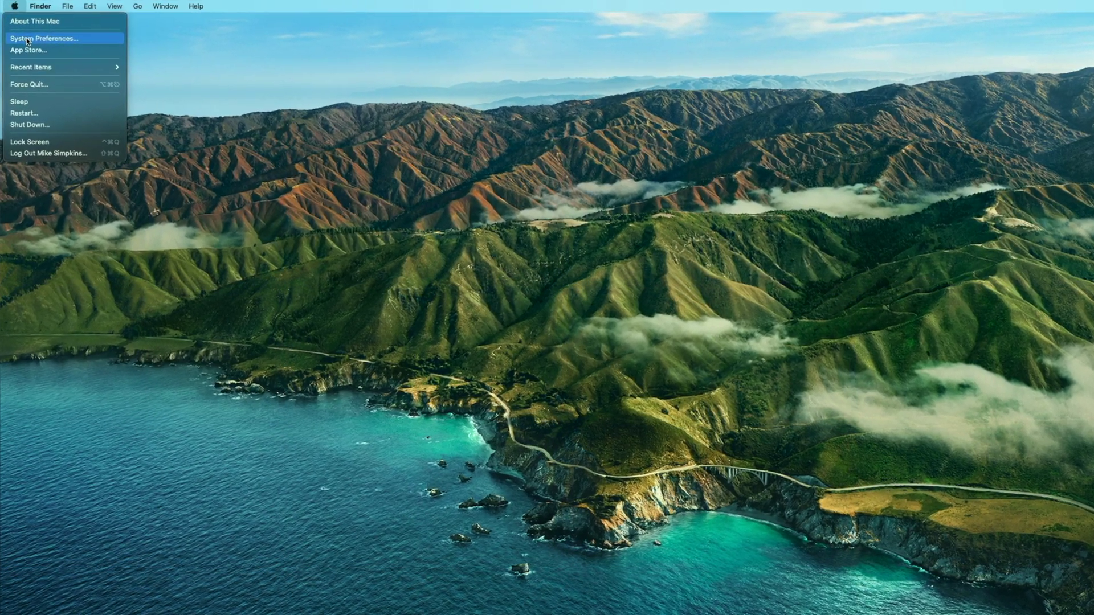
click(25, 34)
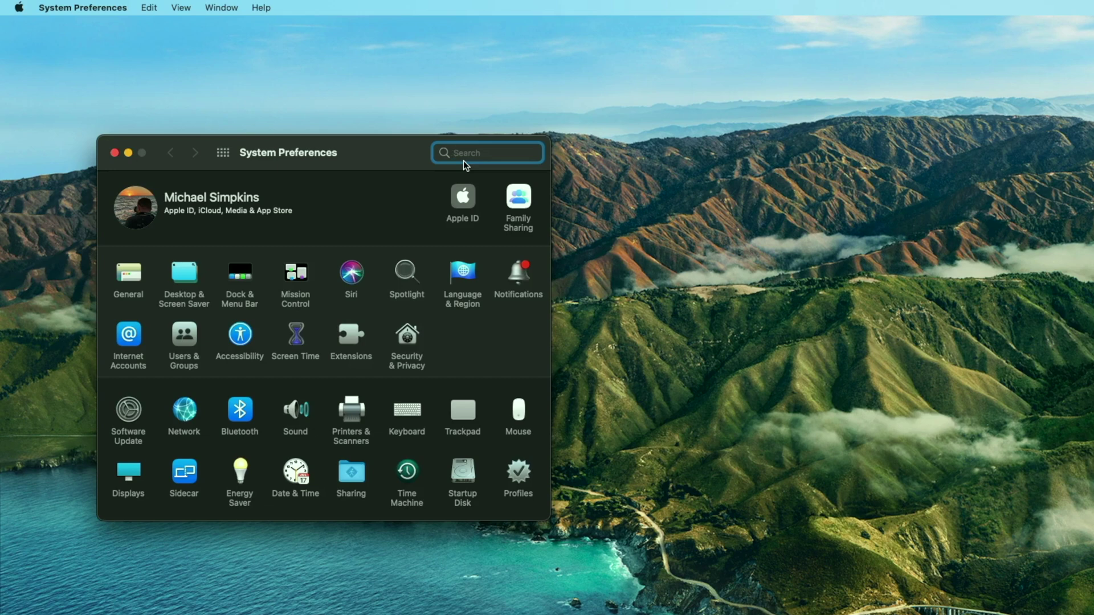
text(apple wa)
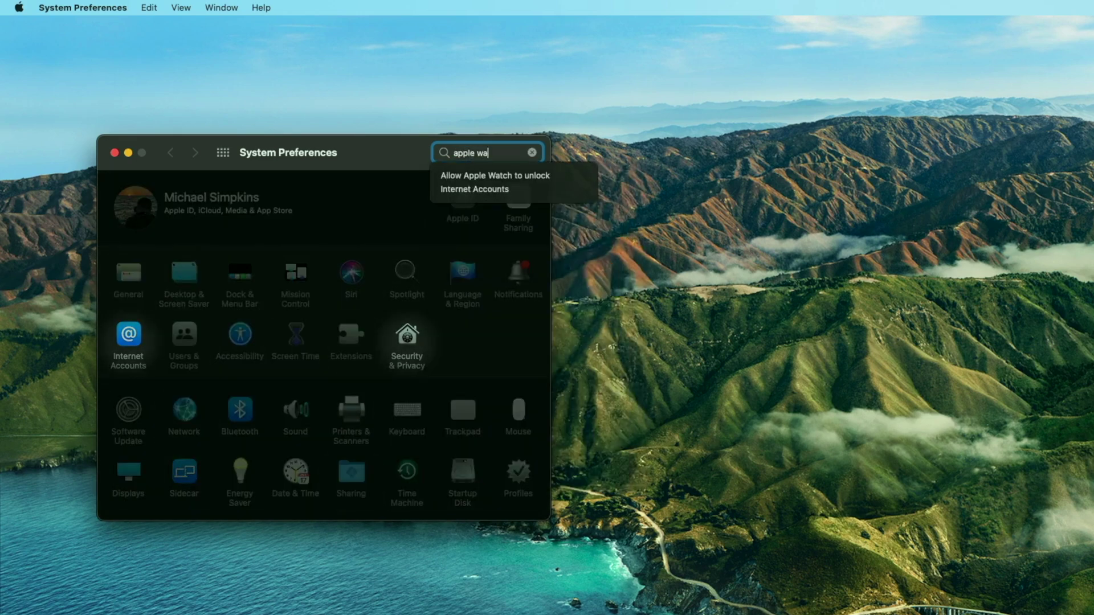
text(t)
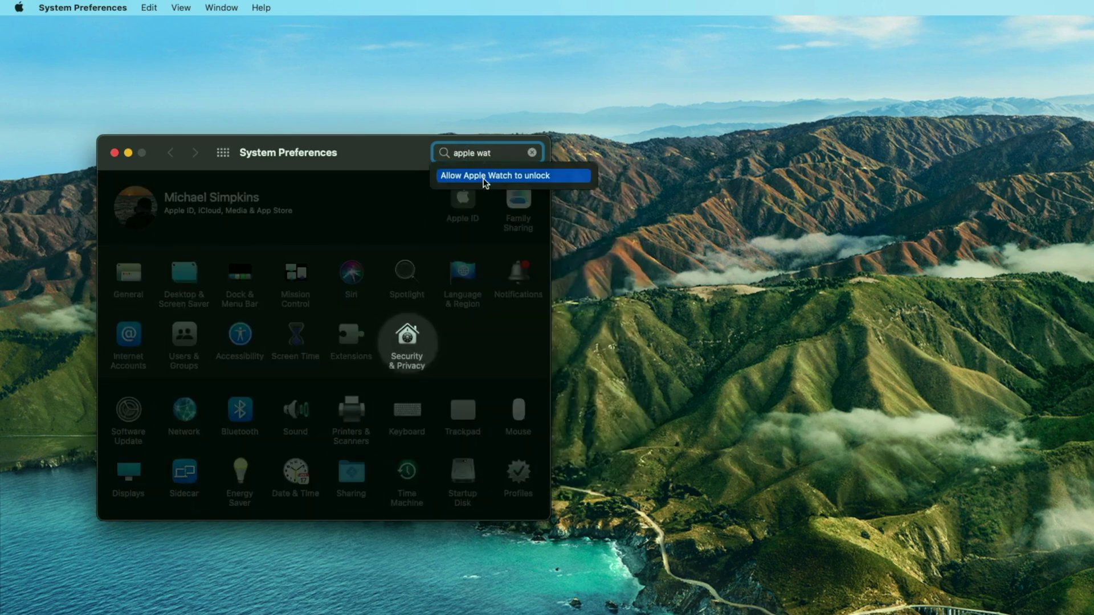
click(483, 177)
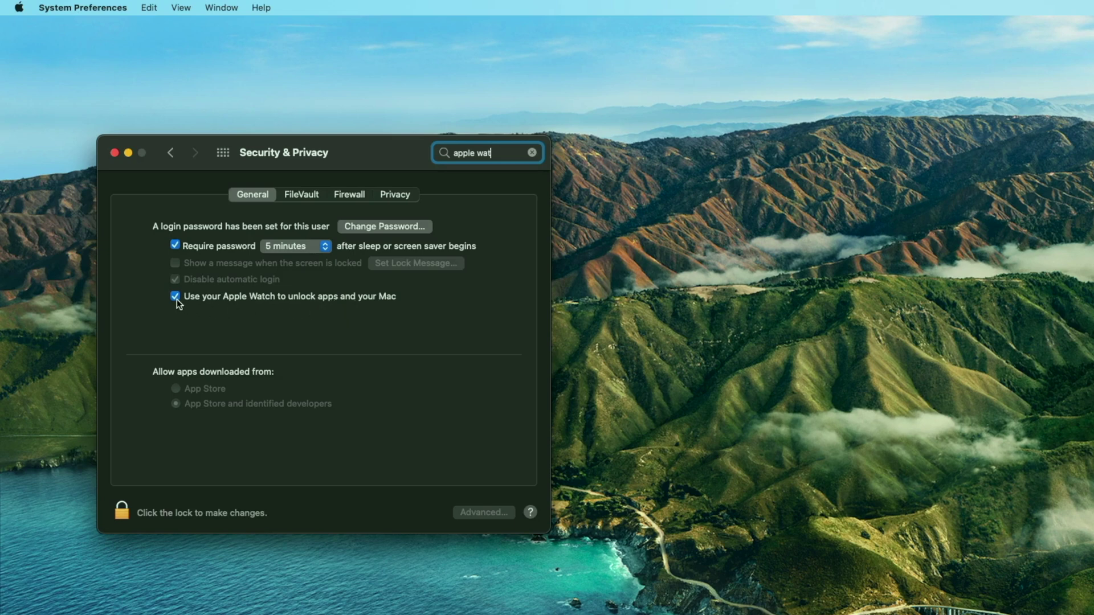
- Unlock the Security & Privacy General settings so the Apple Watch option becomes editable
click(121, 510)
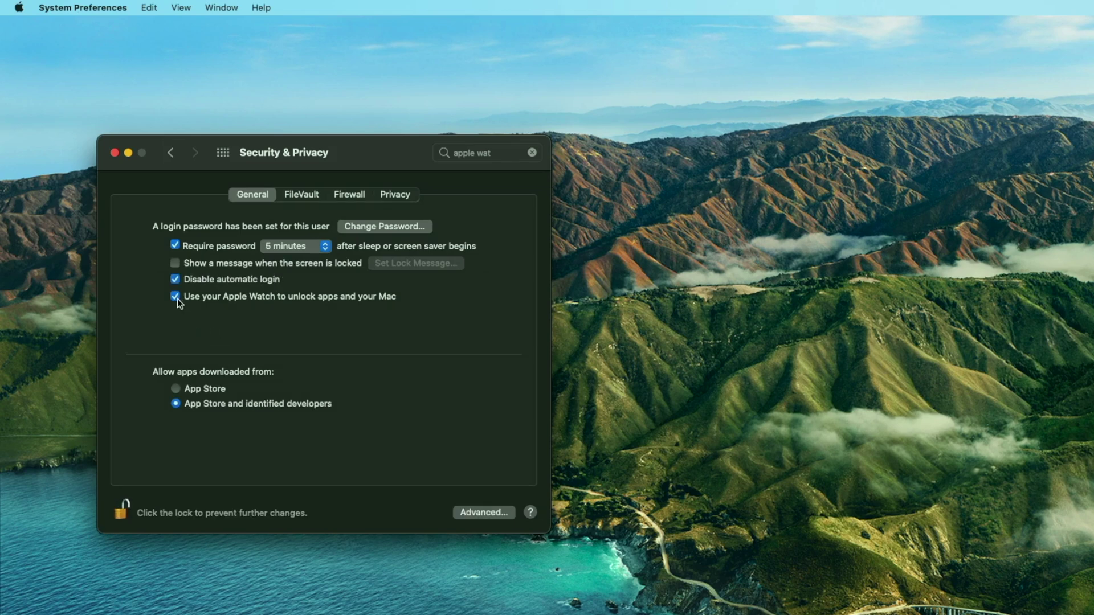
click(124, 512)
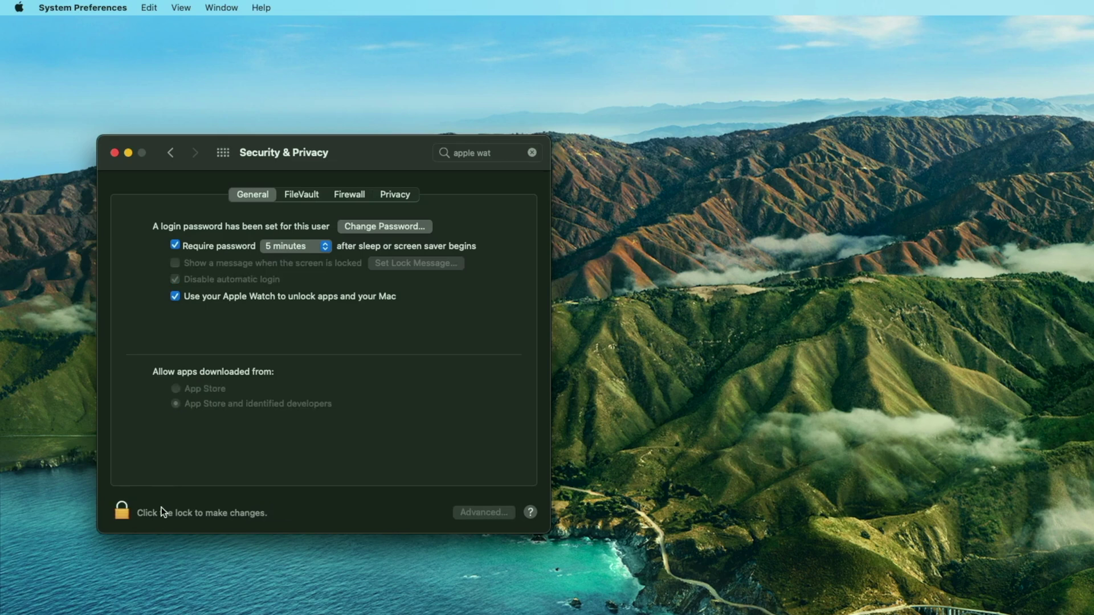